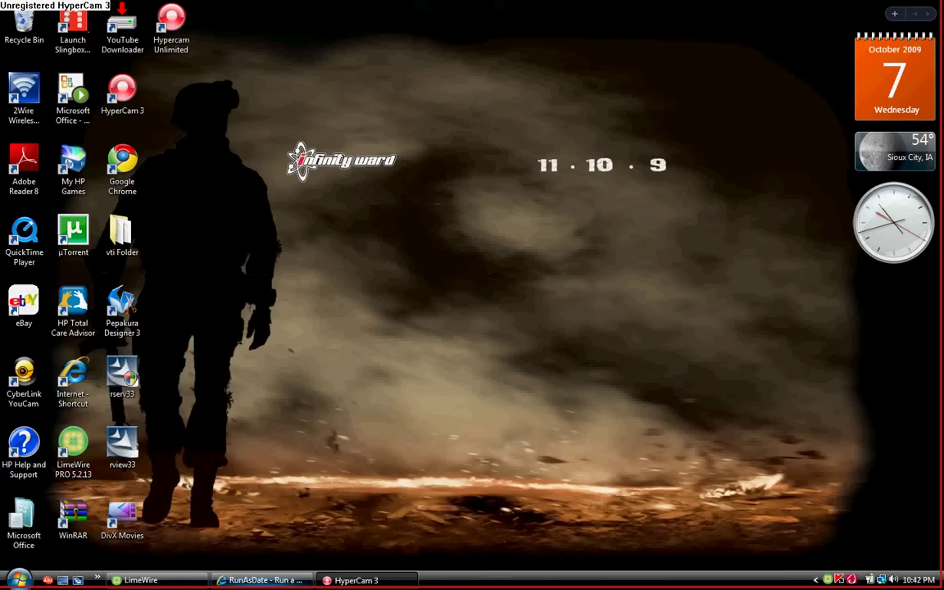
Open runasdate.zip from the desktop, launch RunAsDate.exe from it, and close the archive
{"action": "left_click", "coordinate": [246, 580]}
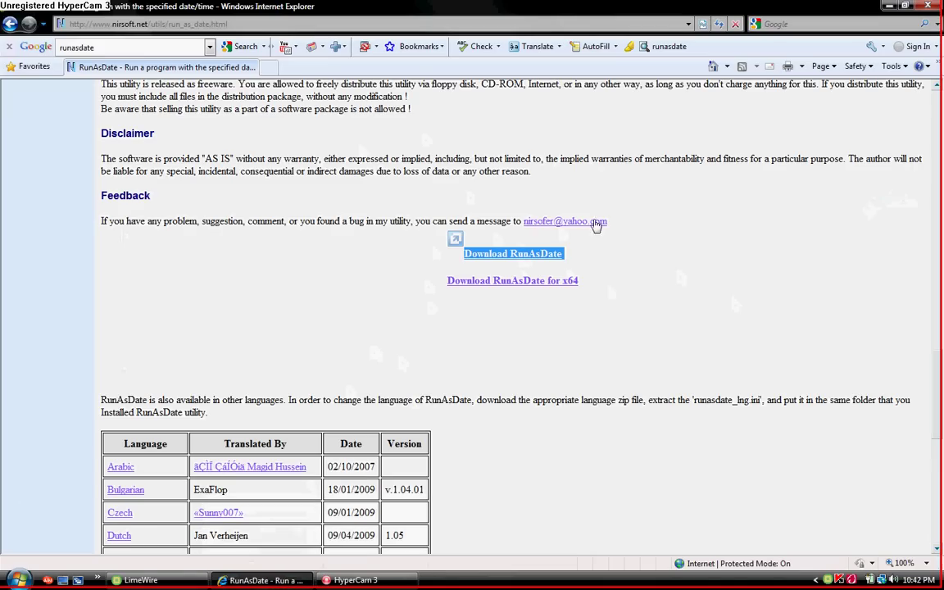
{"action": "left_click", "coordinate": [889, 5]}
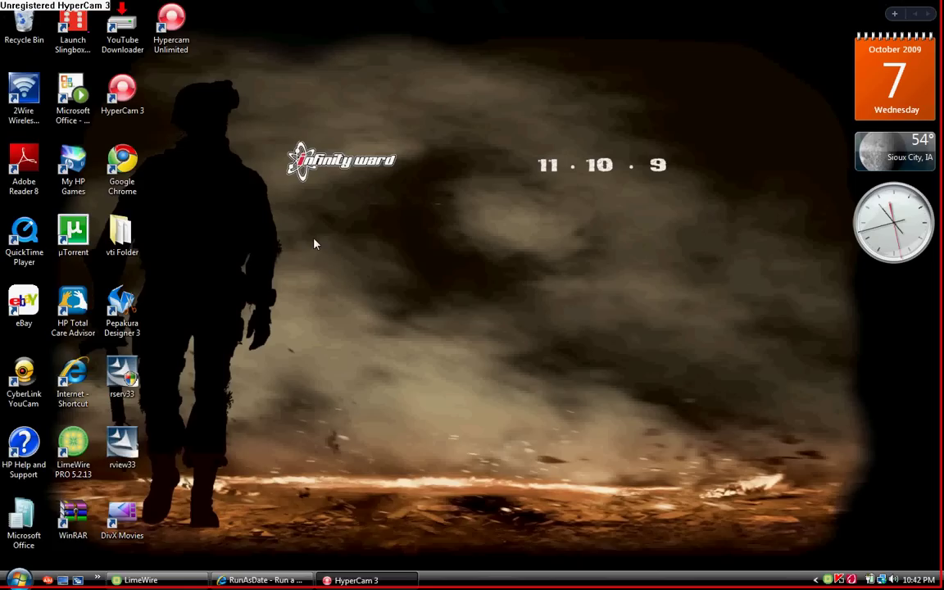
{"action": "double_click", "coordinate": [121, 449]}
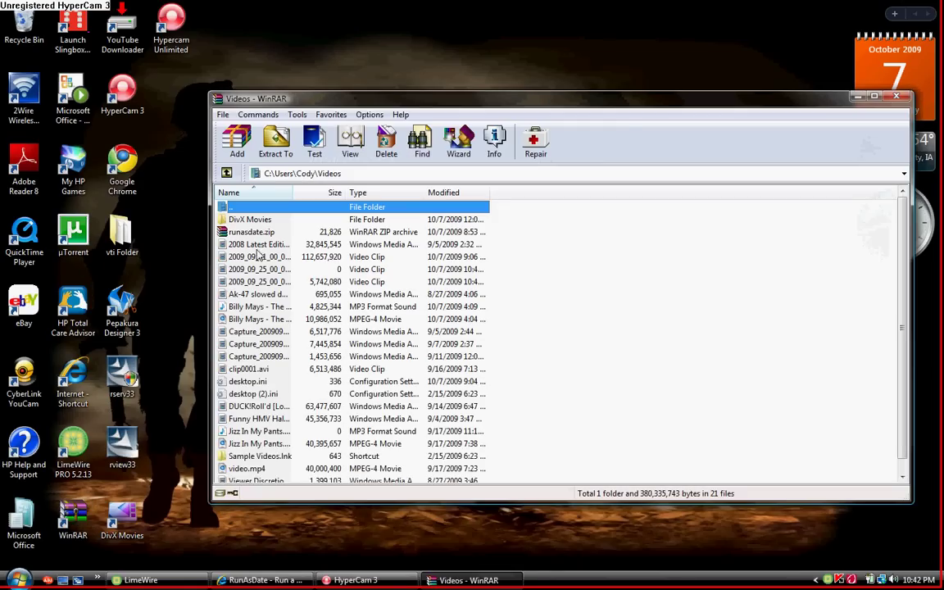
{"action": "double_click", "coordinate": [245, 232]}
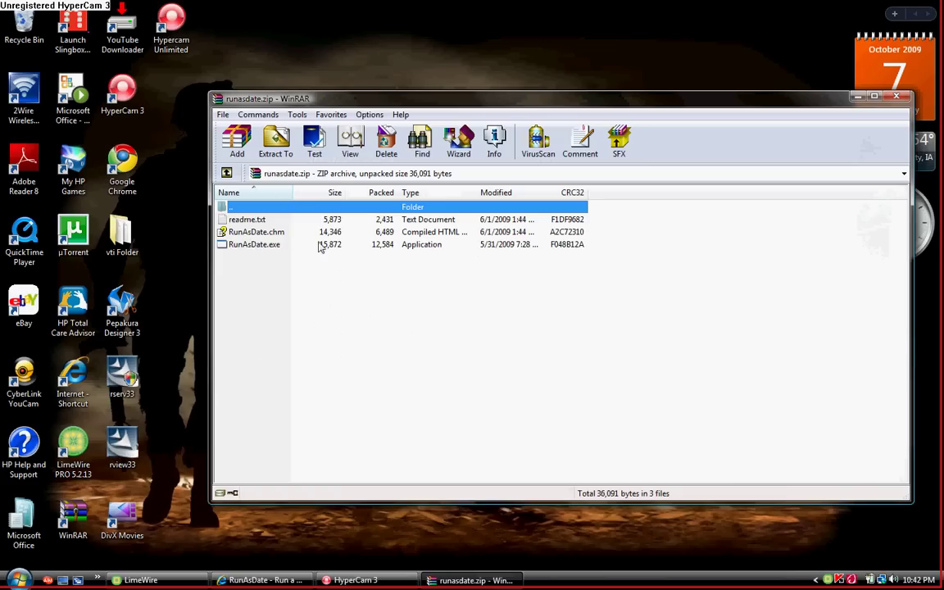
{"action": "double_click", "coordinate": [270, 244]}
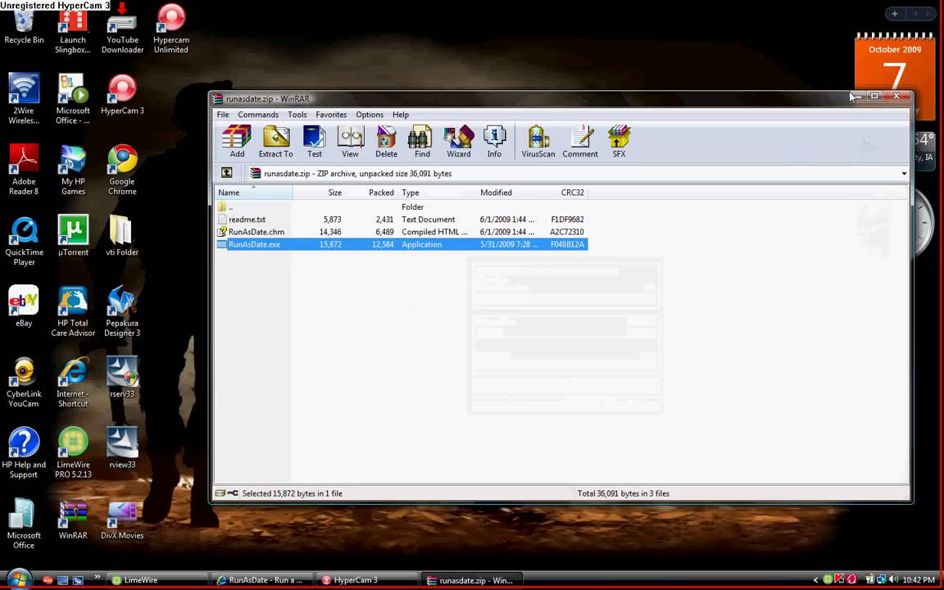
{"action": "left_click", "coordinate": [900, 100]}
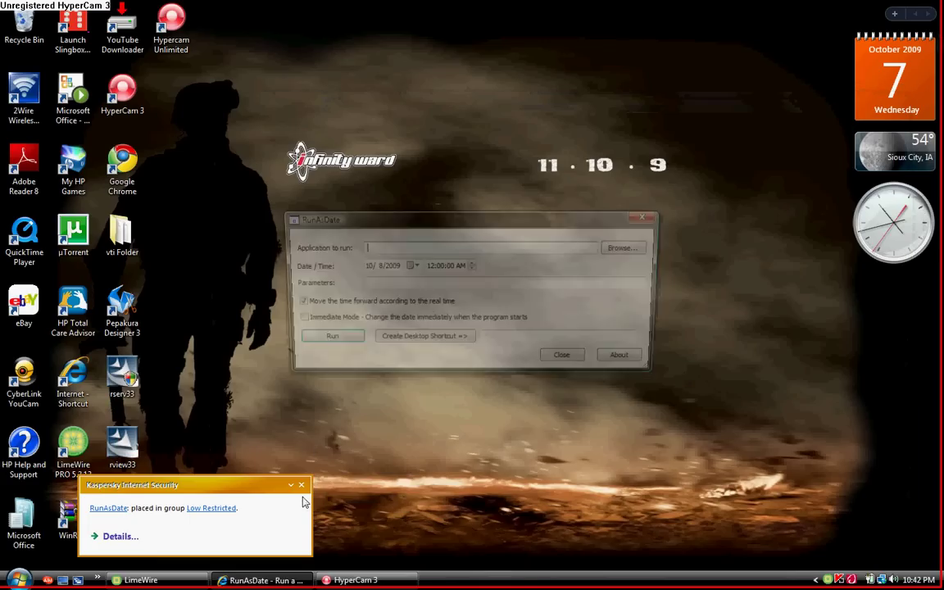
Set HyperCam 3's SMM_HyperCam.exe as the application RunAsDate will launch
{"action": "left_click", "coordinate": [629, 247]}
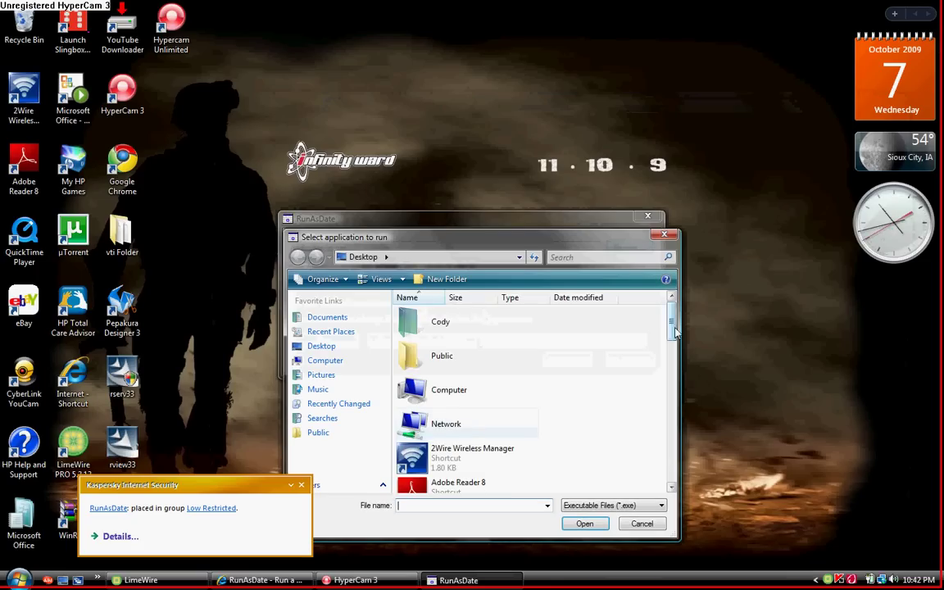
{"action": "left_click_drag", "start_coordinate": [673, 328], "coordinate": [672, 418]}
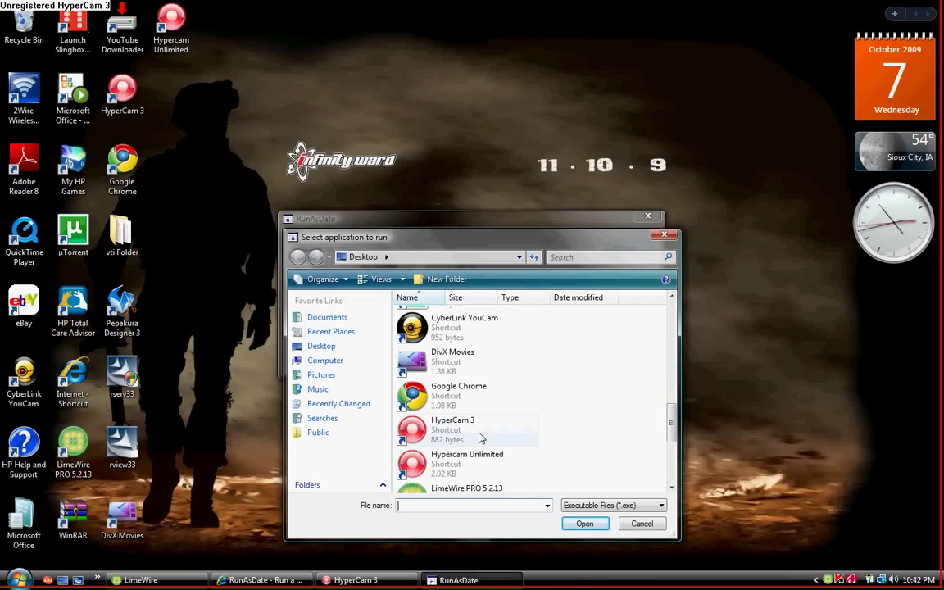
{"action": "double_click", "coordinate": [459, 426]}
Start entering 'Hypercam unlimited' as the desktop shortcut name
{"action": "left_click", "coordinate": [508, 341]}
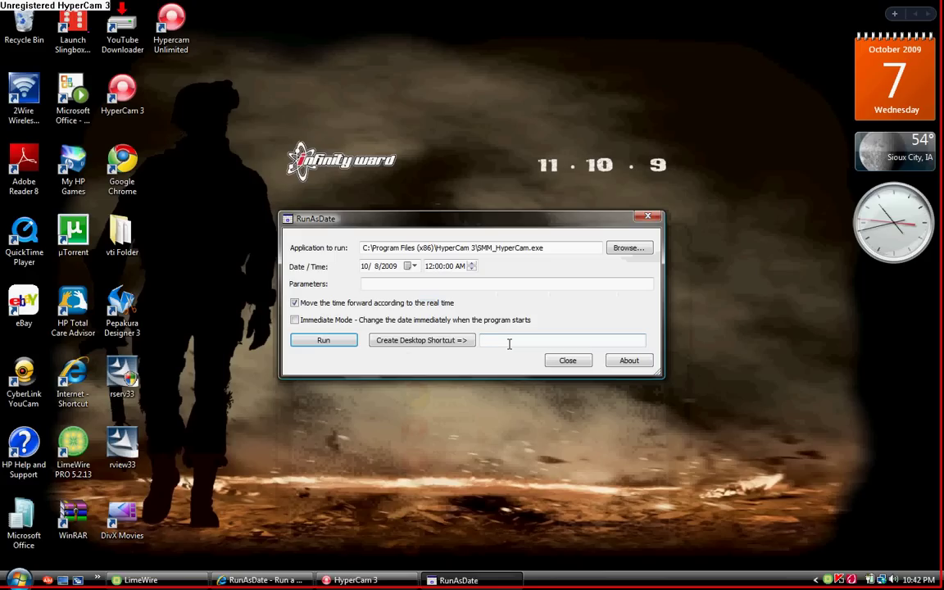
{"action": "type", "text": "Hy"}
{"action": "type", "text": "per"}
{"action": "type", "text": "cam un"}
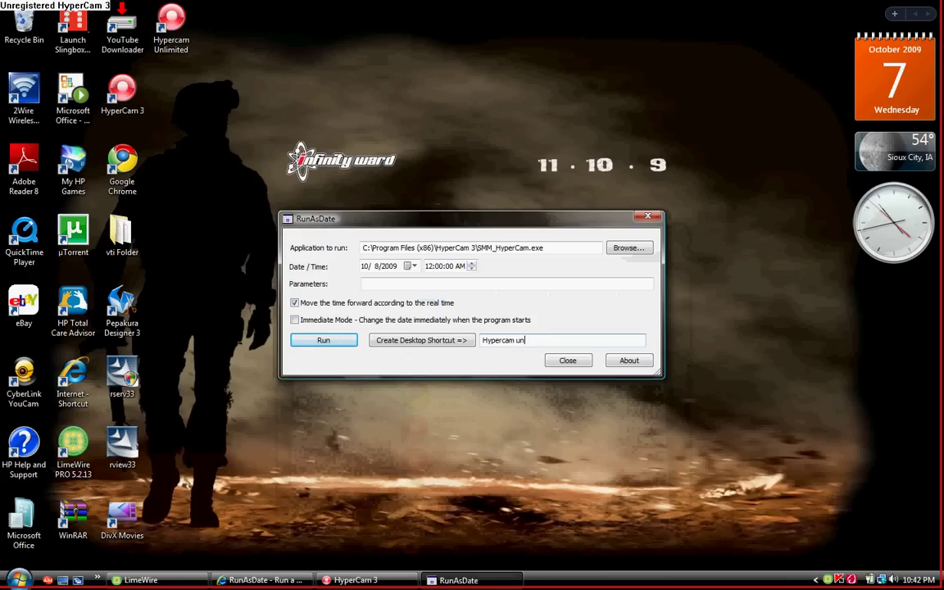
{"action": "type", "text": "li"}
{"action": "type", "text": "ited"}
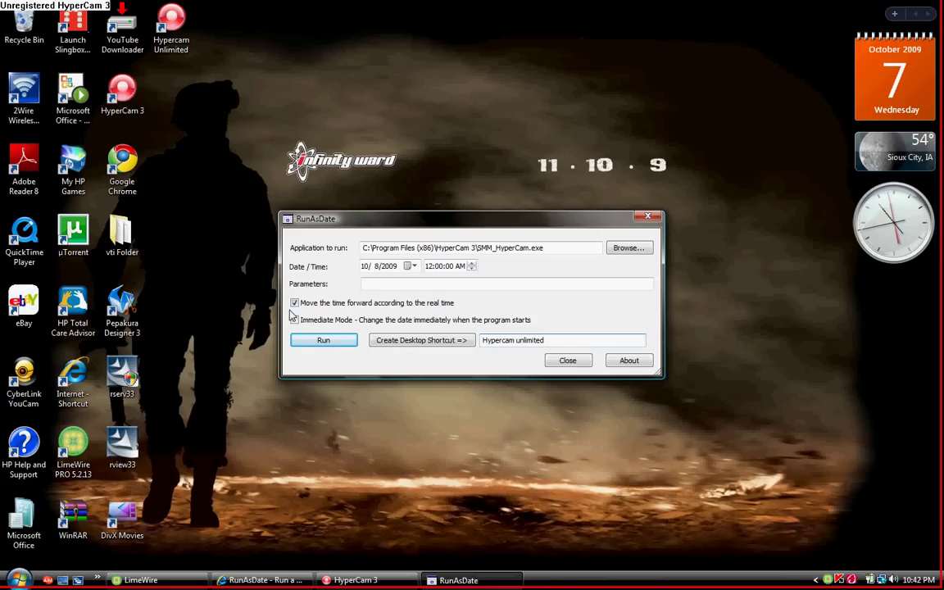
Set the launch date to September 25, 2009 and run HyperCam 3
{"action": "left_click", "coordinate": [414, 267]}
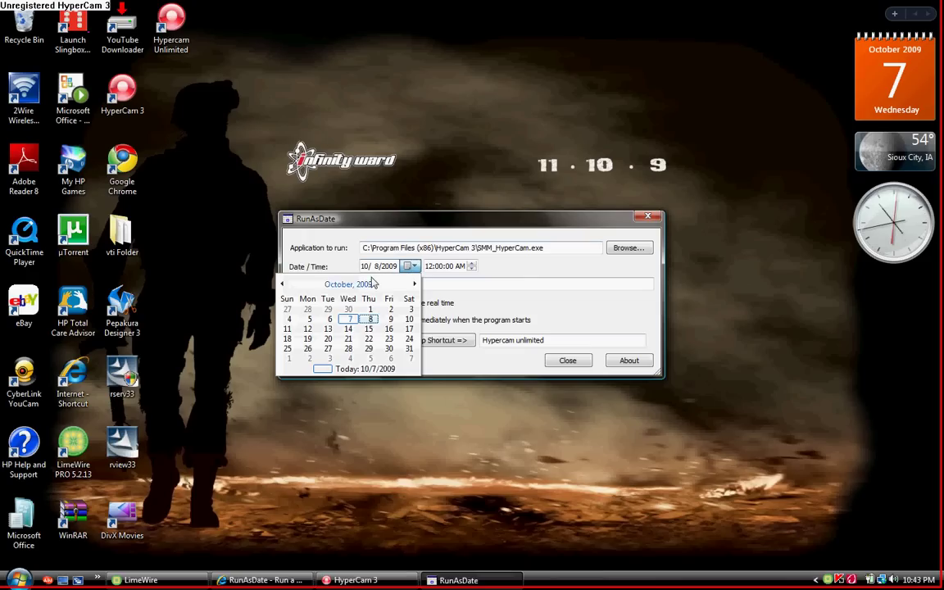
{"action": "left_click", "coordinate": [284, 285]}
{"action": "left_click", "coordinate": [388, 339]}
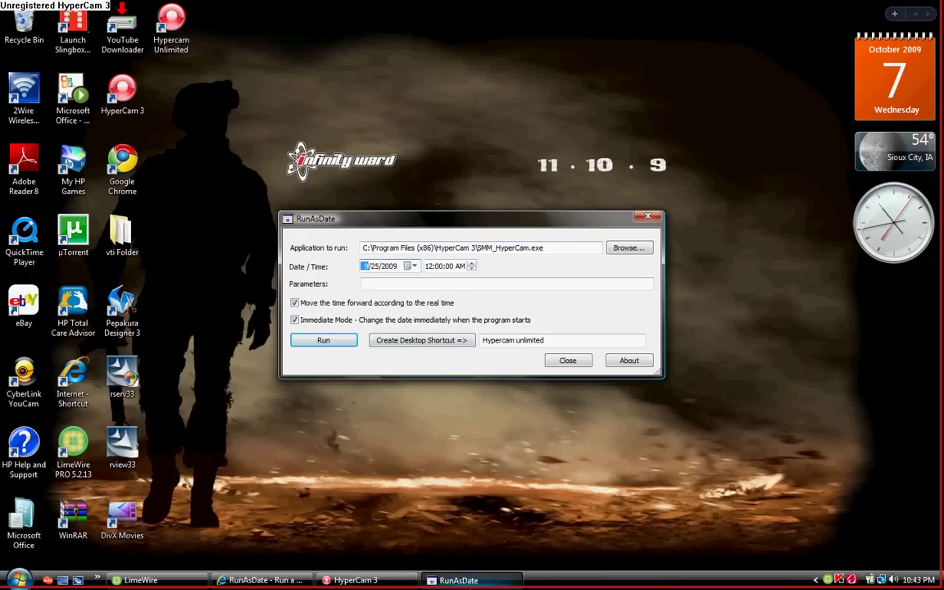
{"action": "left_click", "coordinate": [368, 393]}
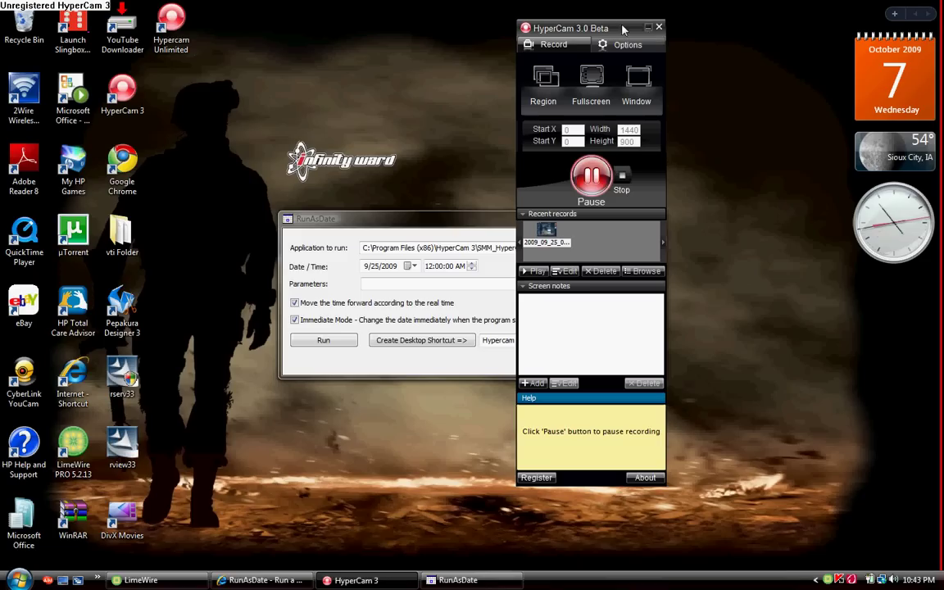
Hide the HyperCam 3 recorder window and return to the RunAsDate dialog
{"action": "left_click", "coordinate": [656, 29]}
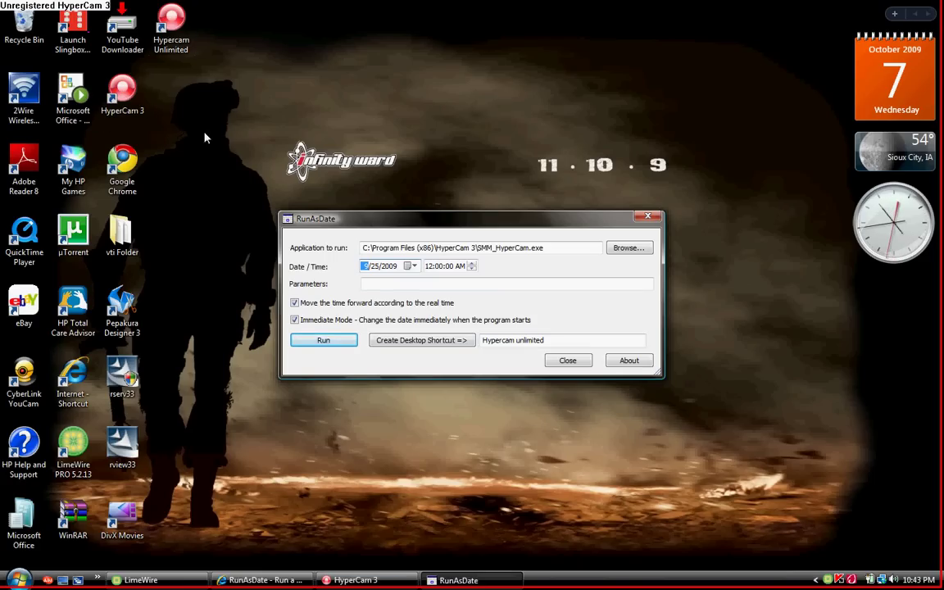
{"action": "left_click", "coordinate": [353, 581]}
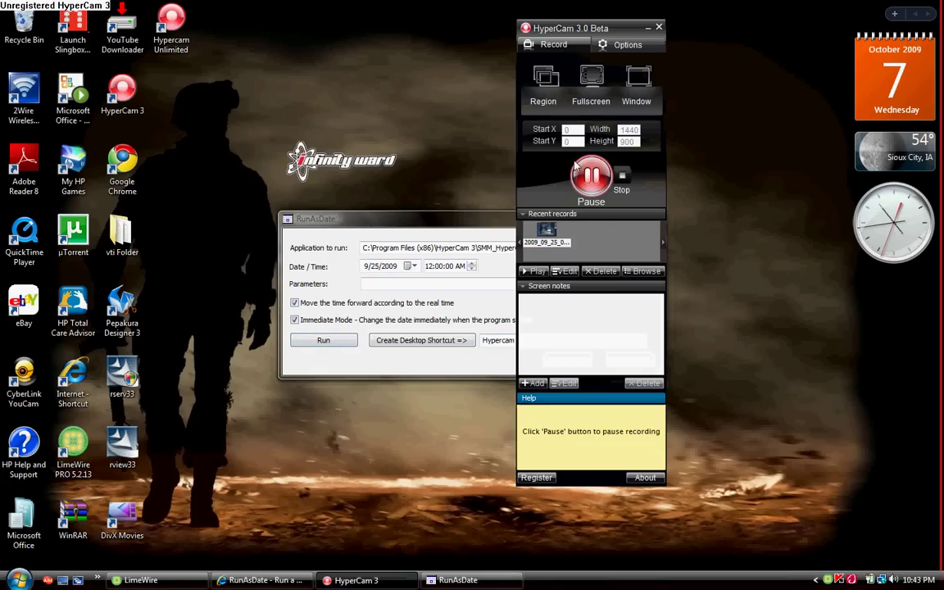
{"action": "left_click", "coordinate": [647, 27]}
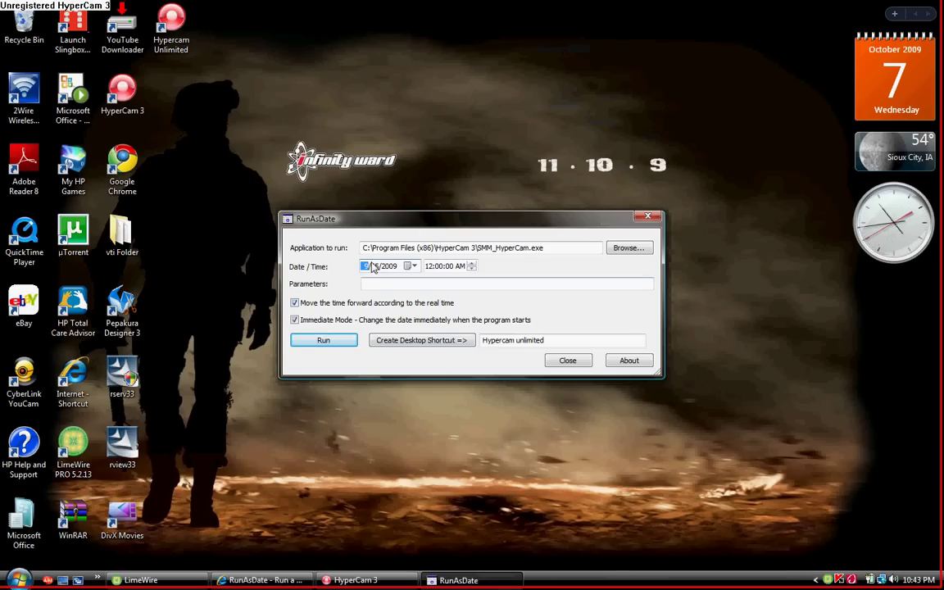
{"action": "left_click", "coordinate": [872, 52]}
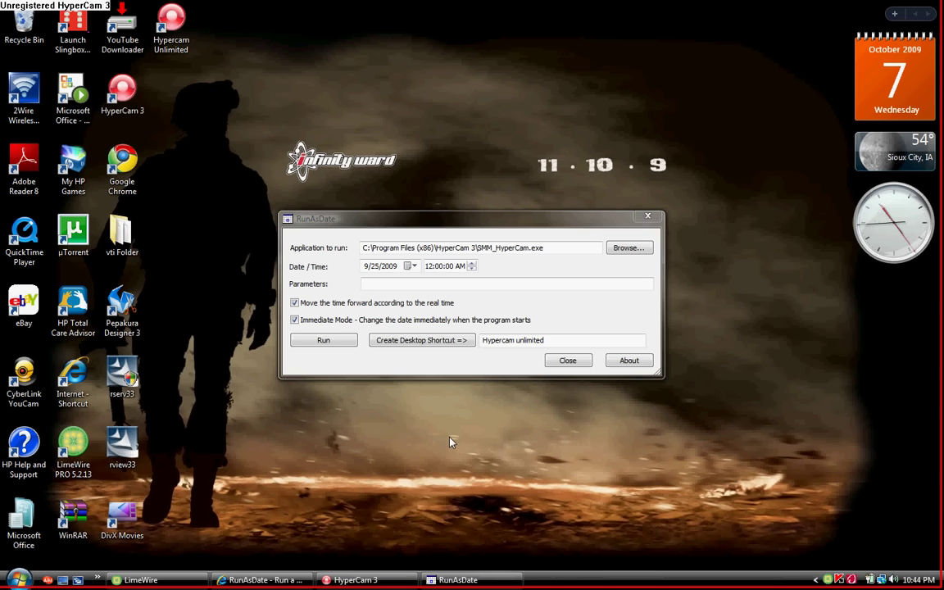
Close RunAsDate, select the Download RunAsDate link on the NirSoft page, and minimize IE
{"action": "left_click", "coordinate": [648, 217]}
{"action": "left_click", "coordinate": [256, 580]}
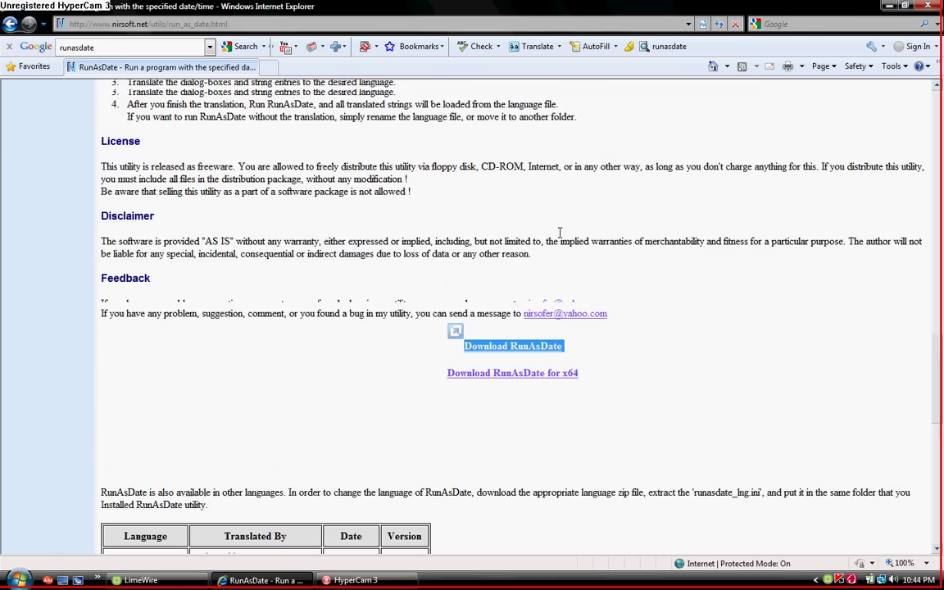
{"action": "scroll", "coordinate": [320, 196], "scroll_direction": "up", "scroll_amount": 8}
{"action": "scroll", "coordinate": [246, 163], "scroll_direction": "up", "scroll_amount": 5}
{"action": "scroll", "coordinate": [246, 163], "scroll_direction": "up", "scroll_amount": 6}
{"action": "scroll", "coordinate": [328, 205], "scroll_direction": "down", "scroll_amount": 3}
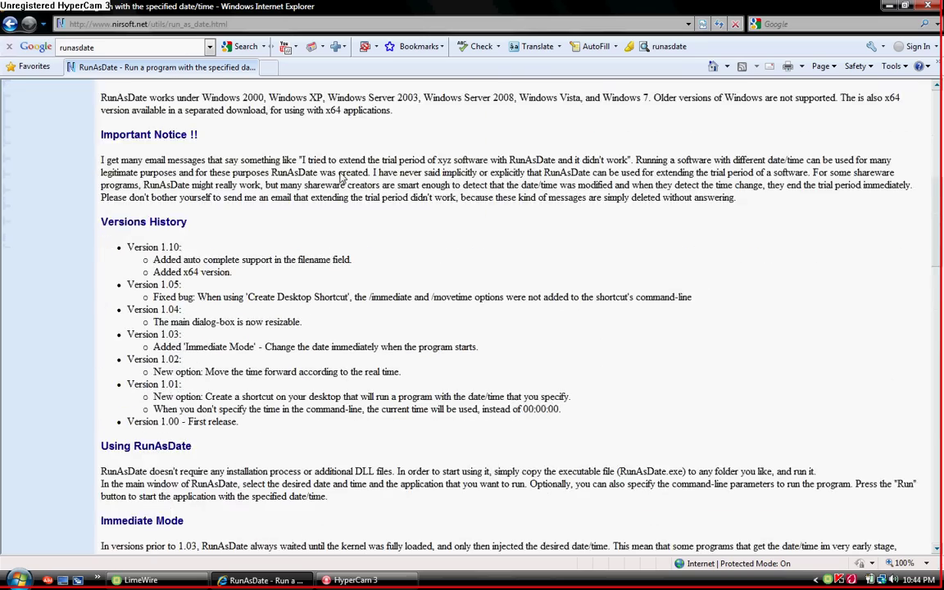
{"action": "scroll", "coordinate": [452, 237], "scroll_direction": "down", "scroll_amount": 1}
{"action": "scroll", "coordinate": [795, 282], "scroll_direction": "down", "scroll_amount": 2}
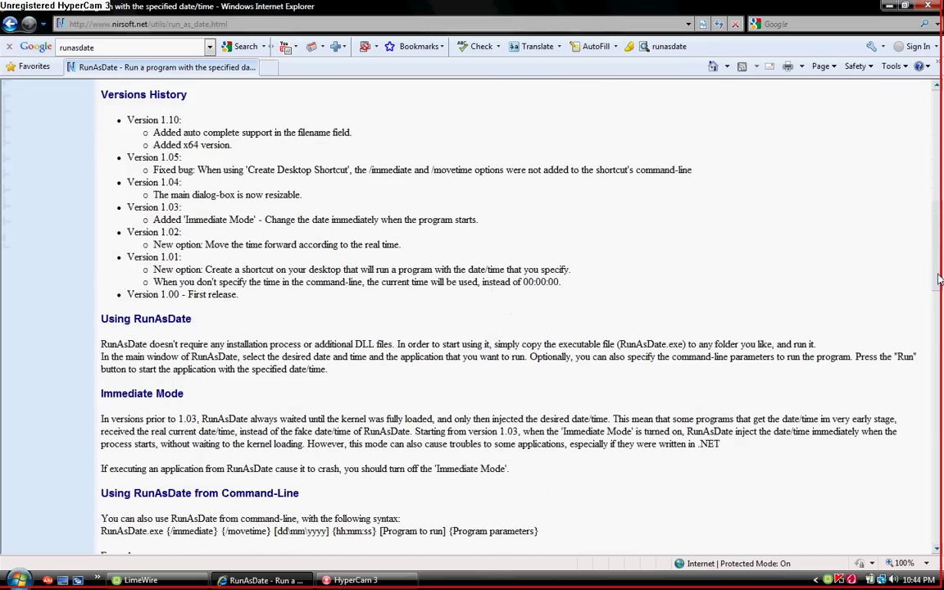
{"action": "scroll", "coordinate": [844, 279], "scroll_direction": "down", "scroll_amount": 8}
{"action": "scroll", "coordinate": [844, 328], "scroll_direction": "down", "scroll_amount": 6}
{"action": "scroll", "coordinate": [844, 360], "scroll_direction": "down", "scroll_amount": 1}
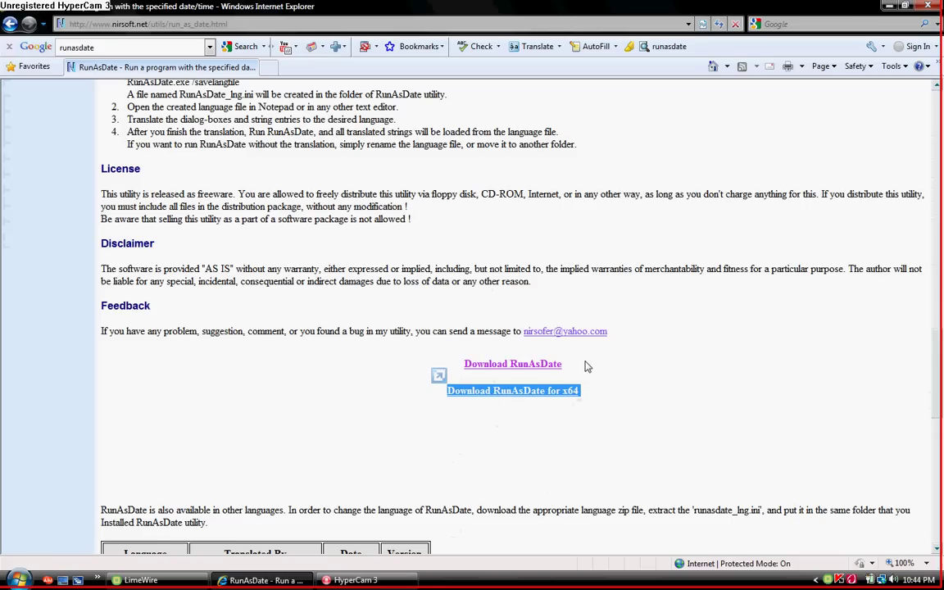
{"action": "left_click_drag", "start_coordinate": [564, 364], "coordinate": [464, 364]}
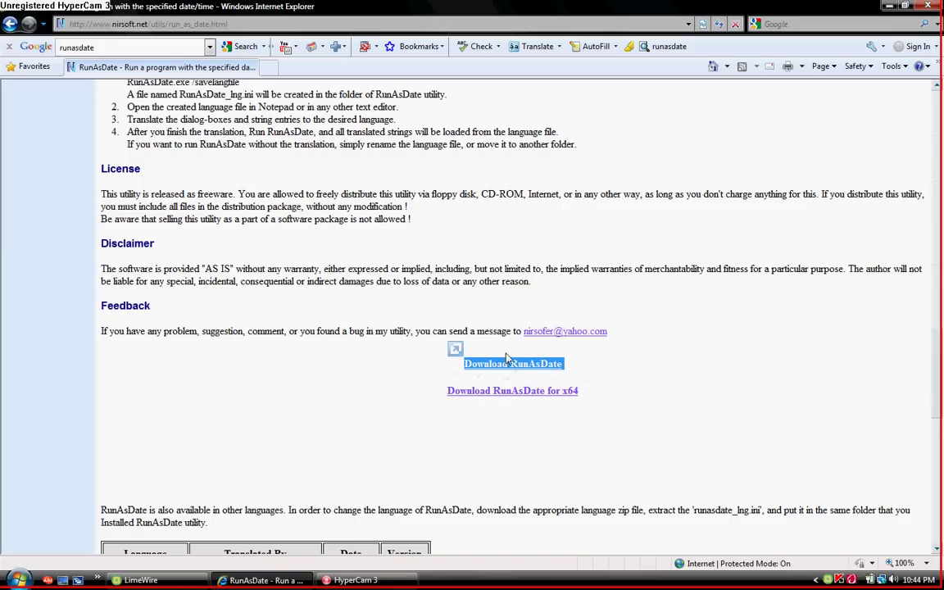
{"action": "left_click", "coordinate": [889, 6]}
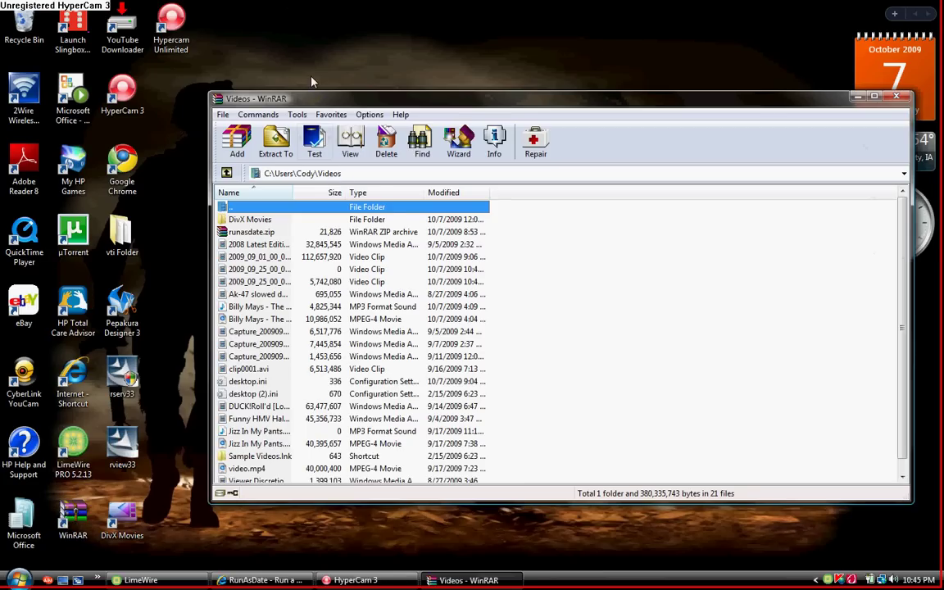
Resize and minimize the WinRAR window, then briefly restore and re-minimize Internet Explorer
{"action": "left_click_drag", "start_coordinate": [312, 82], "coordinate": [624, 111]}
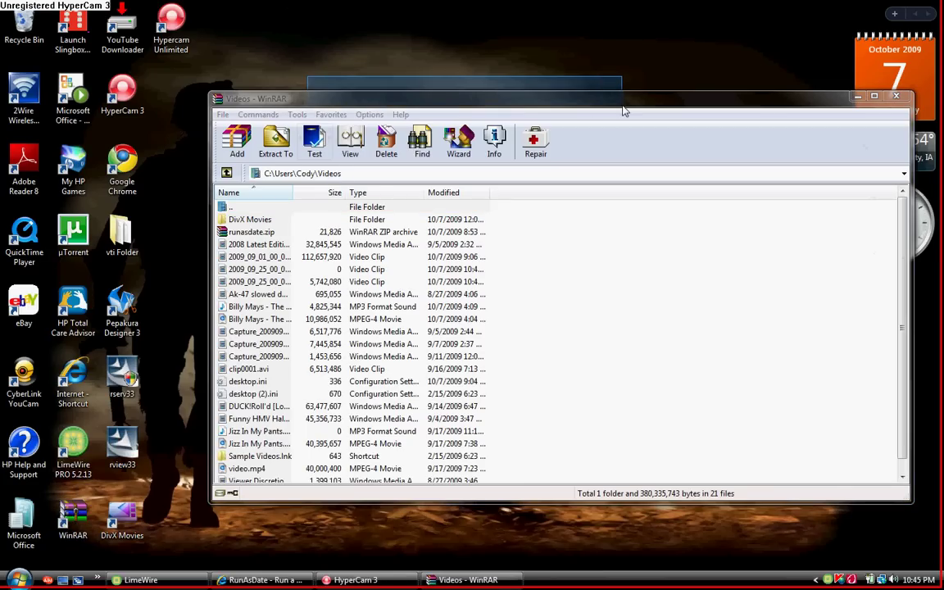
{"action": "left_click_drag", "start_coordinate": [624, 111], "coordinate": [630, 111]}
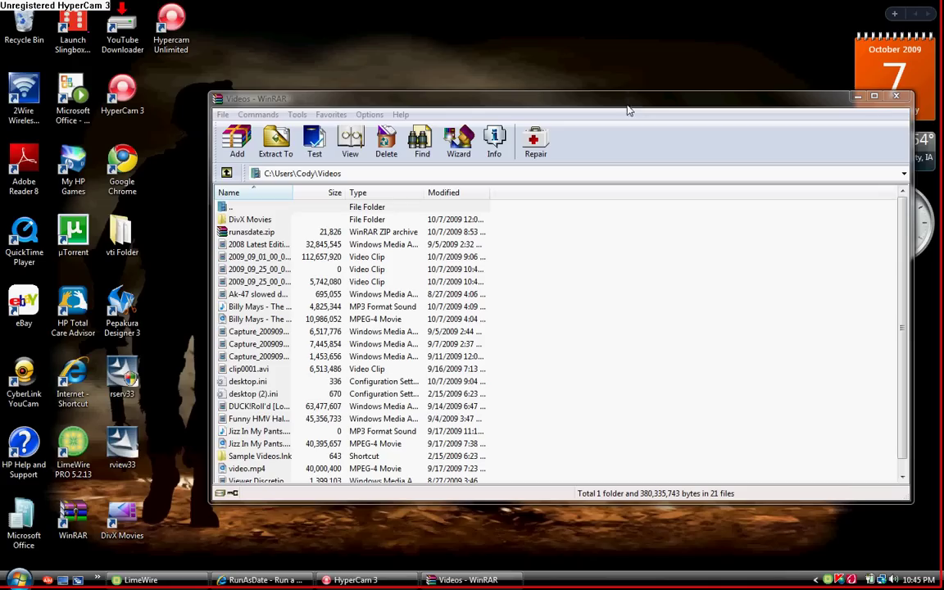
{"action": "left_click", "coordinate": [858, 97]}
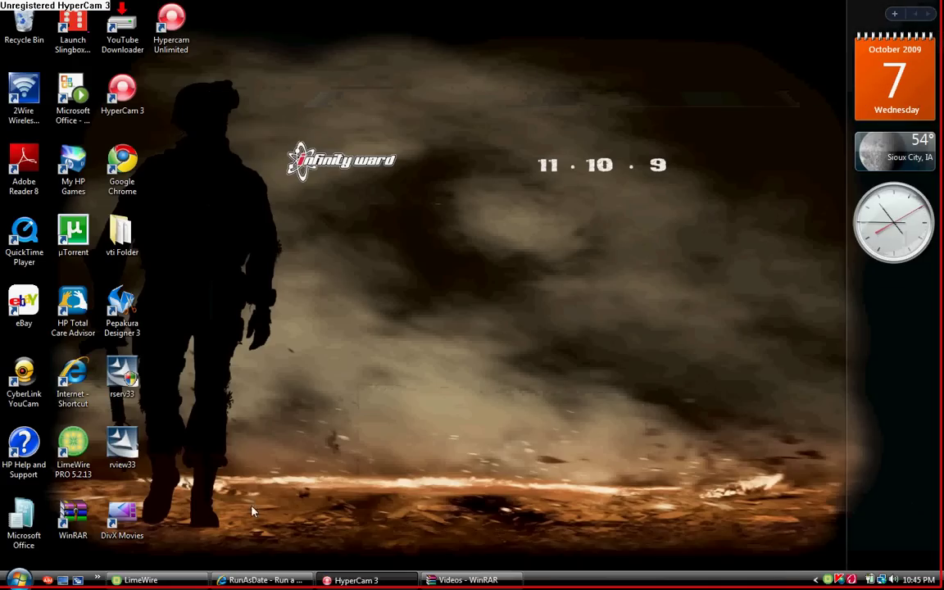
{"action": "left_click", "coordinate": [284, 581]}
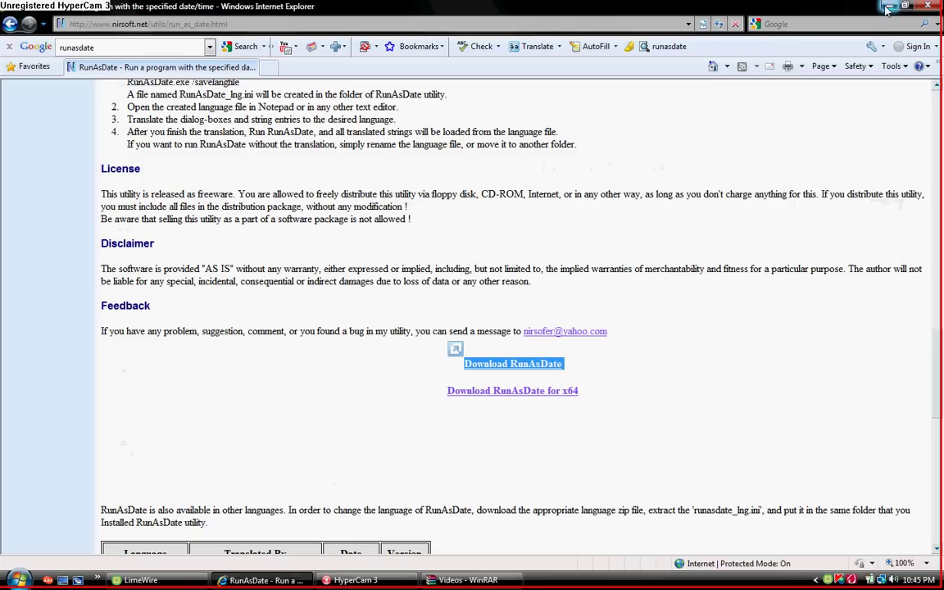
{"action": "left_click", "coordinate": [887, 9]}
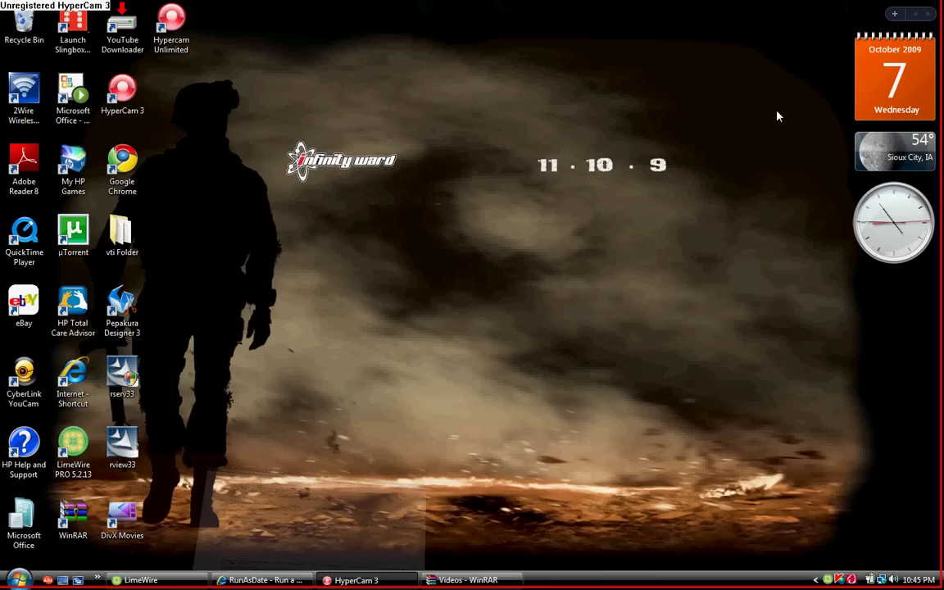
Open a second WinRAR window on Videos, hide it, and restore the HyperCam 3 recorder
{"action": "double_click", "coordinate": [73, 518]}
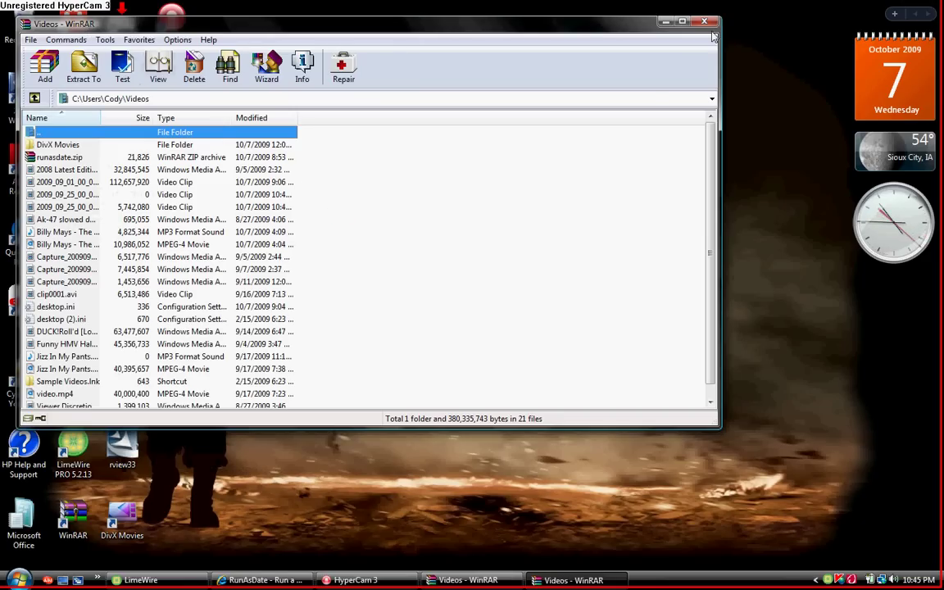
{"action": "left_click", "coordinate": [665, 21]}
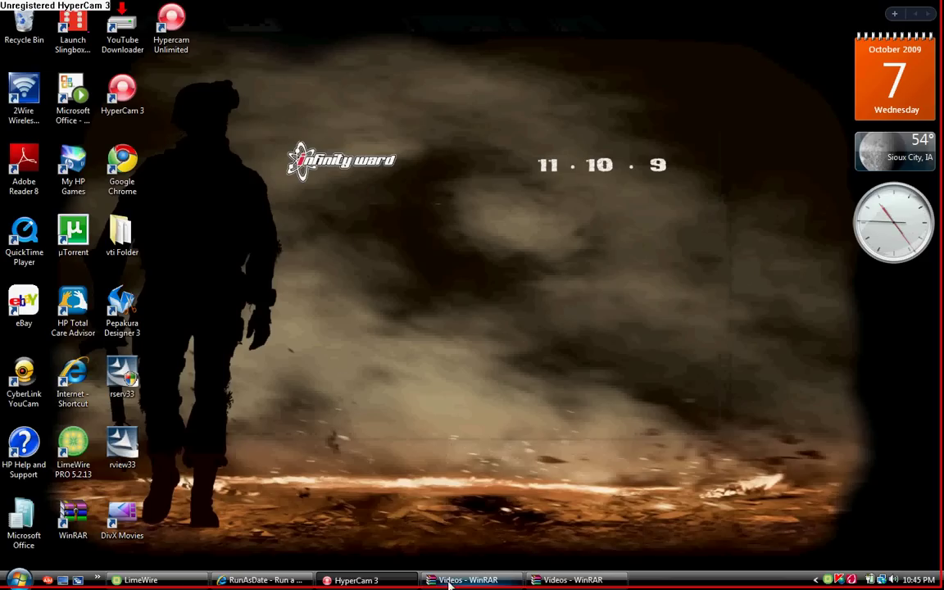
{"action": "left_click", "coordinate": [356, 581]}
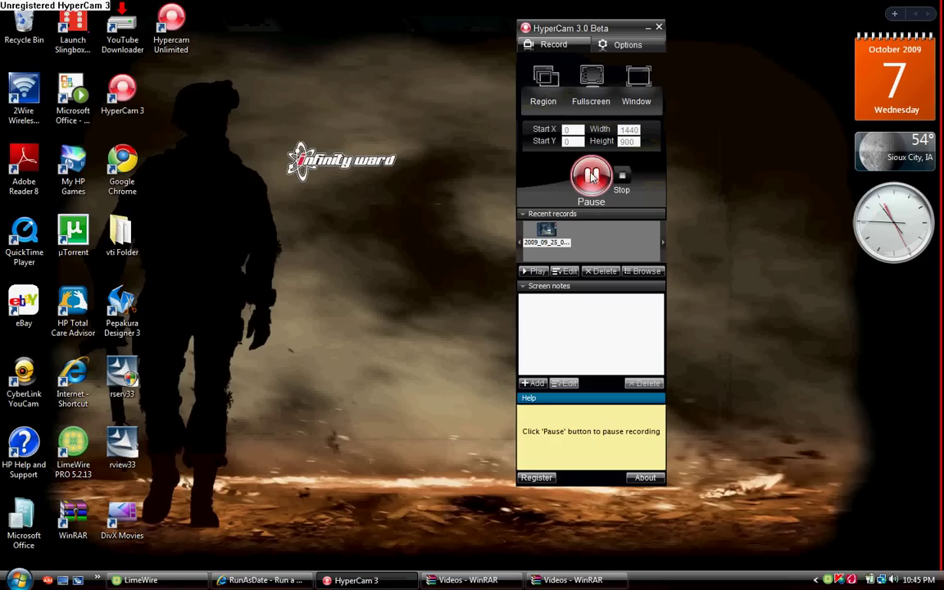